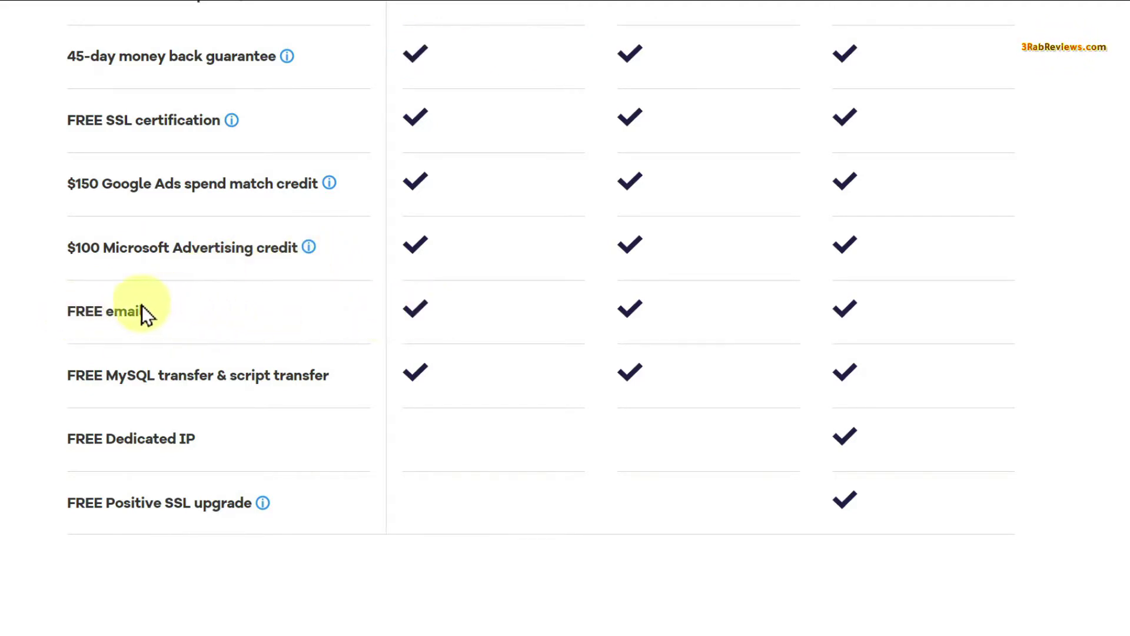
Examine the shared hosting feature comparison table and the one-click install and free feature sections of the page.
left_click_drag(144, 312, 71, 304)
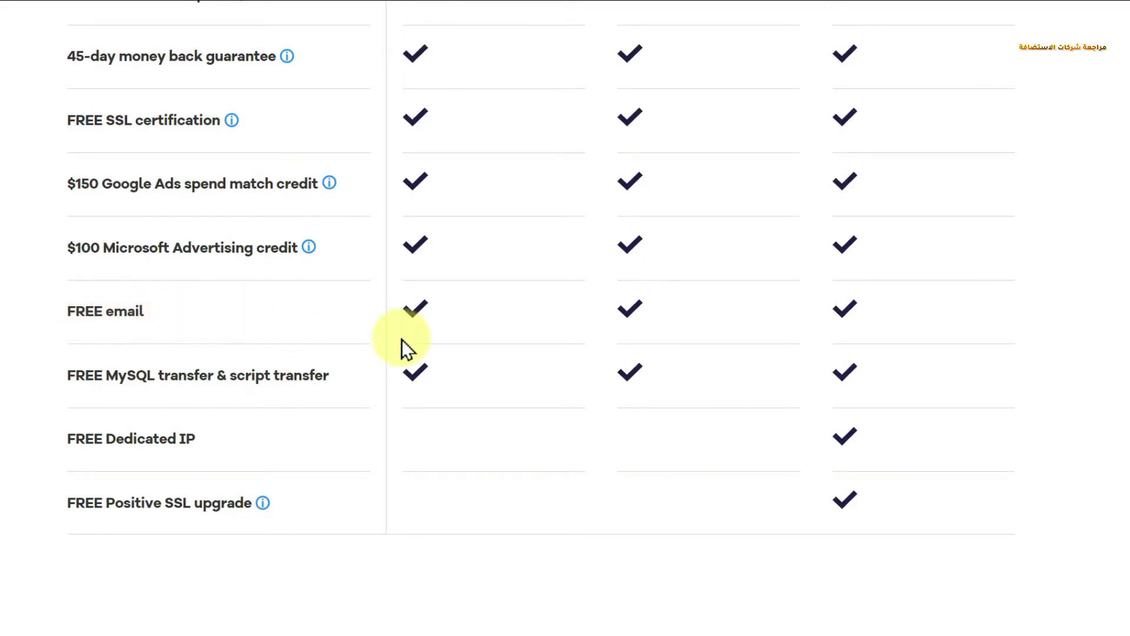
scroll(1124, 450, "down", 2)
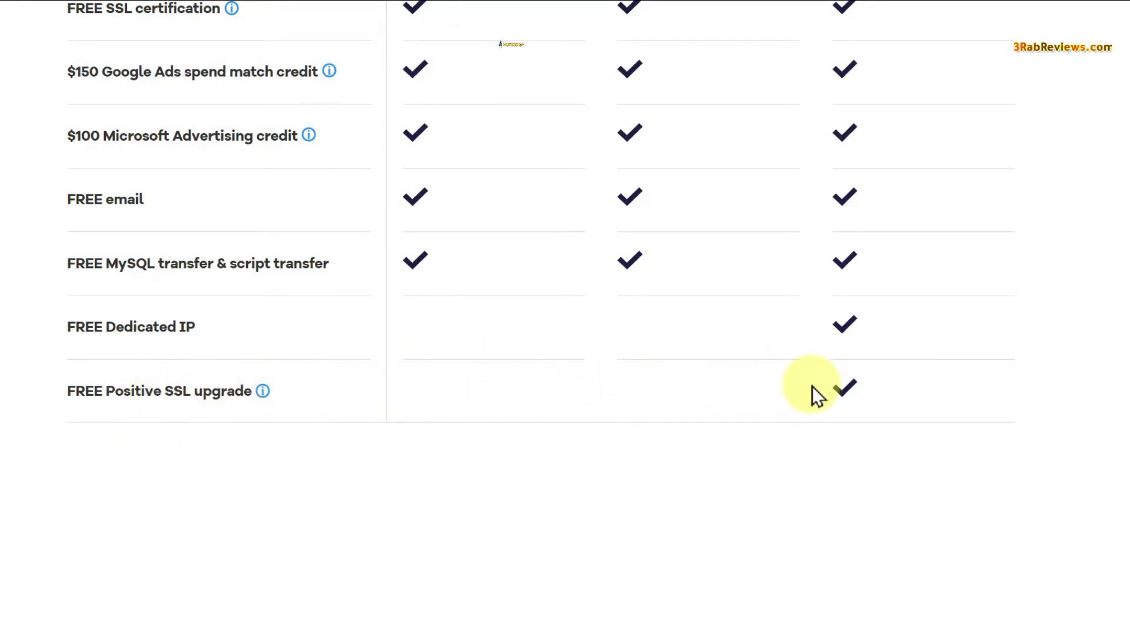
scroll(1126, 479, "down", 5)
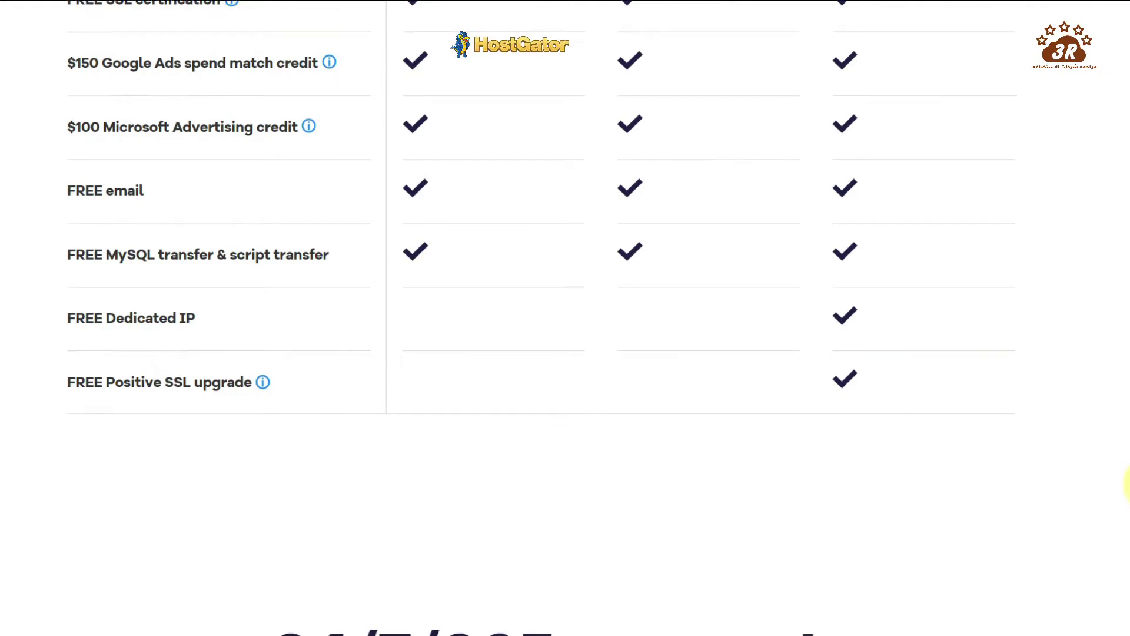
scroll(1124, 494, "down", 15)
scroll(1112, 247, "up", 9)
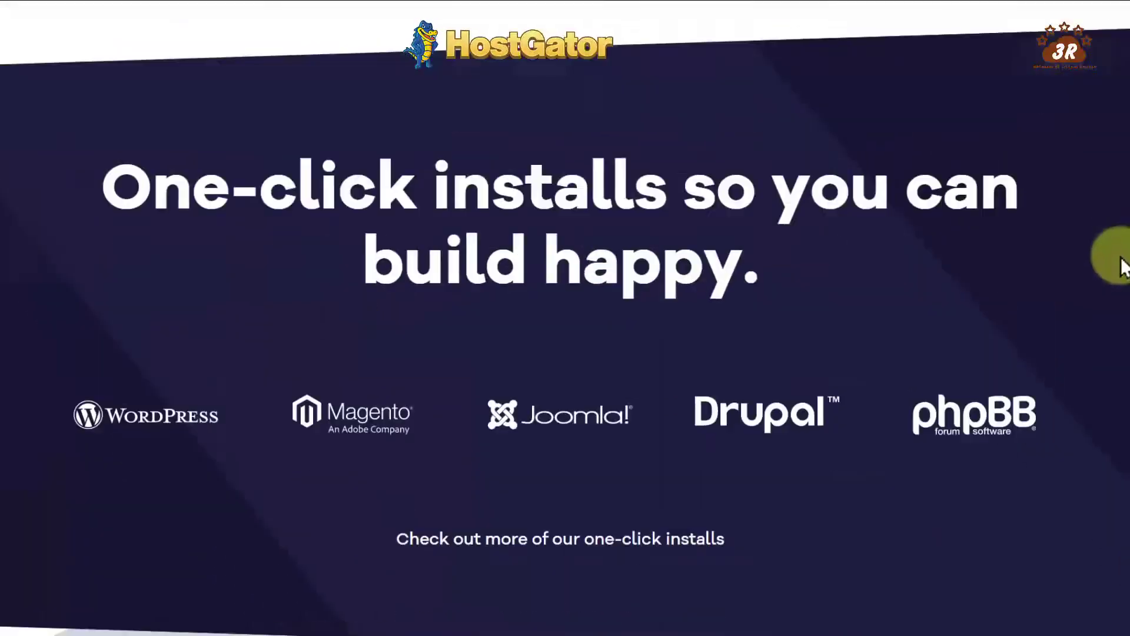
scroll(1121, 276, "down", 6)
scroll(1118, 235, "up", 20)
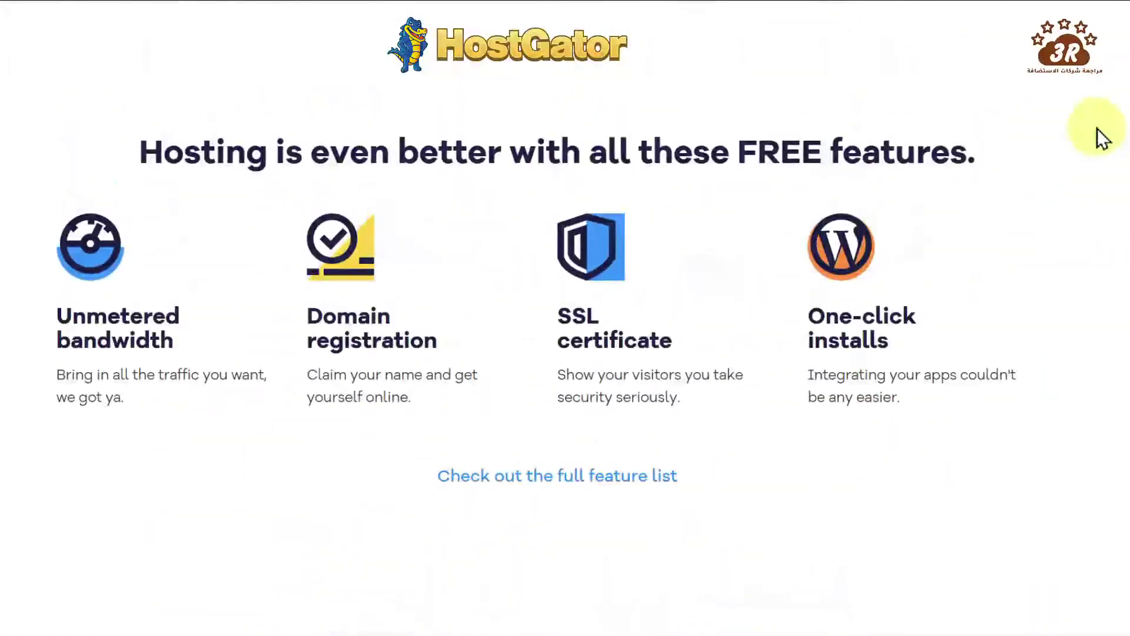
Start an order for the Hatchling Plan from the shared hosting plans.
scroll(1100, 100, "up", 5)
scroll(1097, 89, "down", 2)
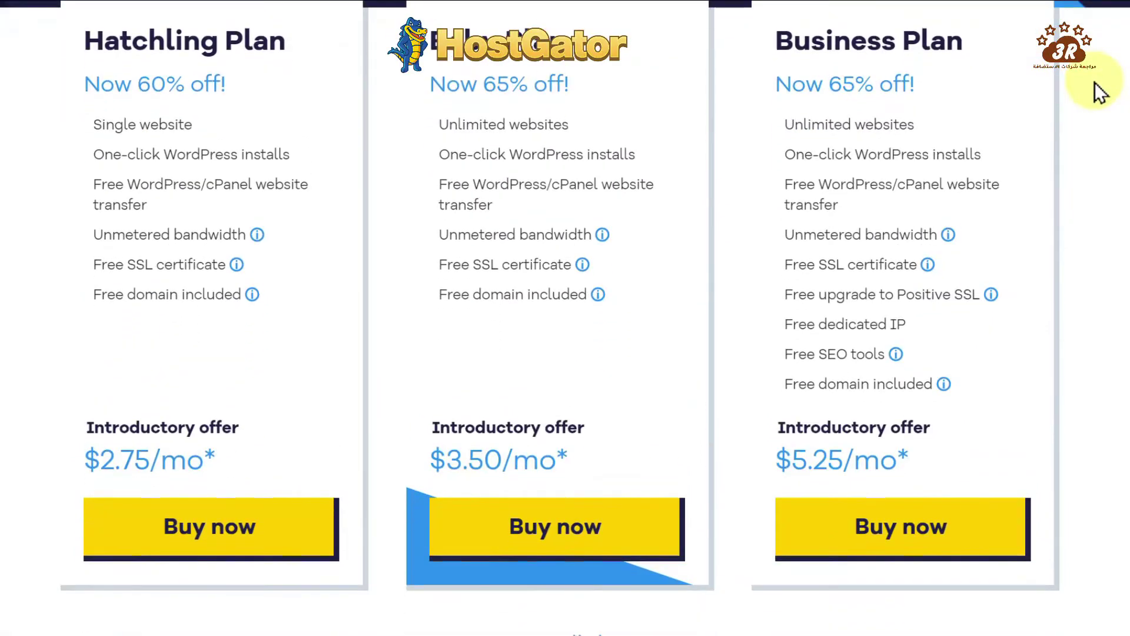
left_click(268, 538)
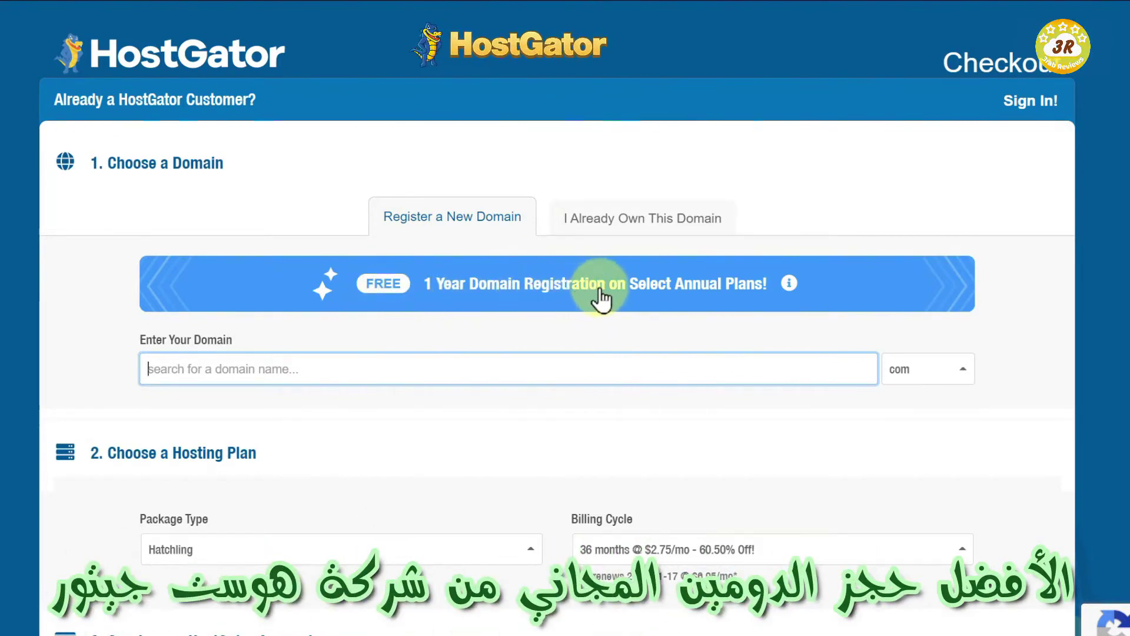
Choose to register a new domain and search for 3rabreview with the com extension.
left_click(651, 230)
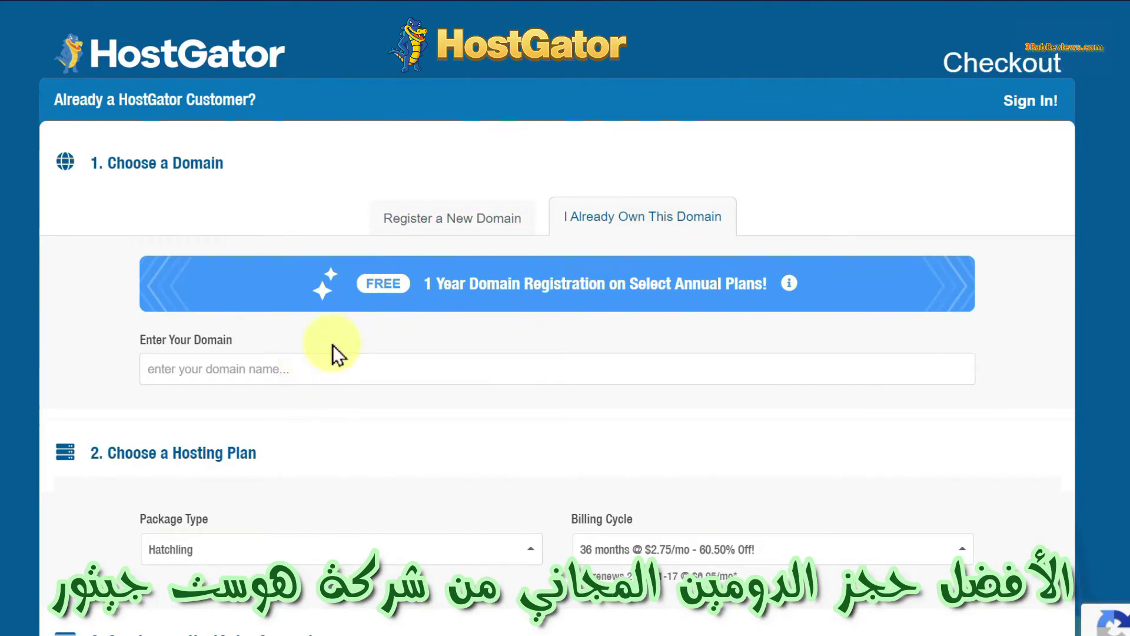
left_click(470, 222)
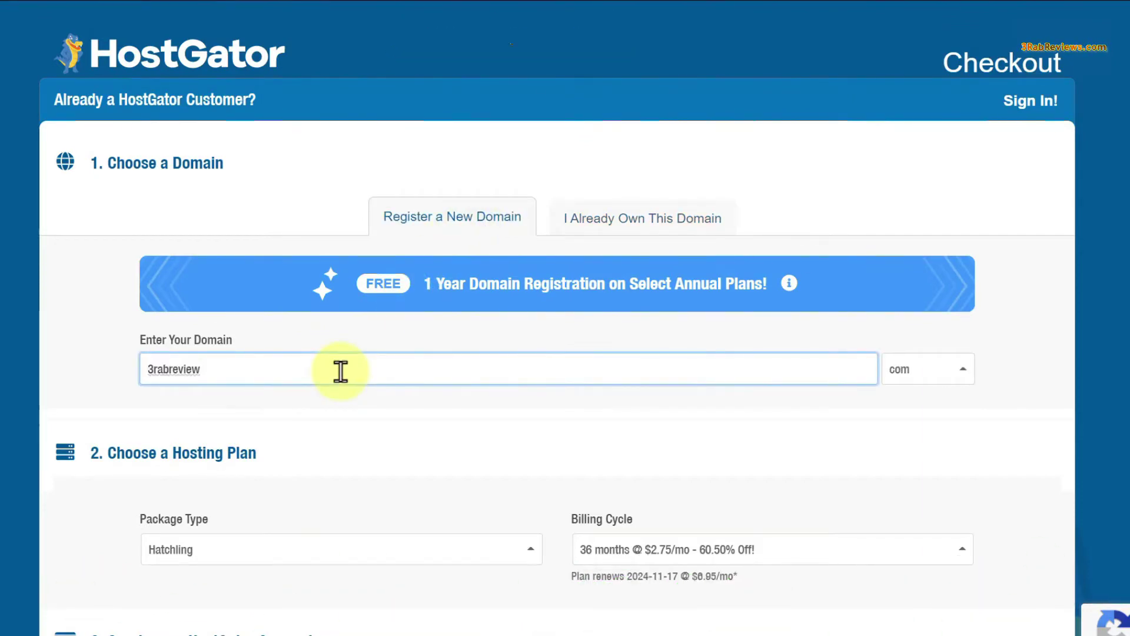
left_click(964, 375)
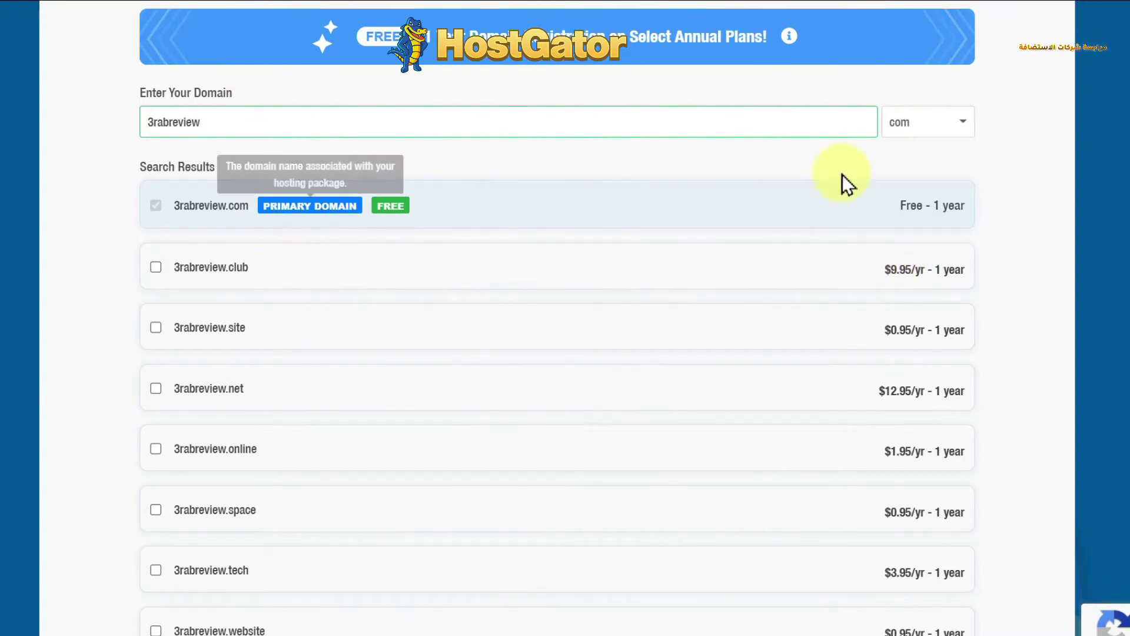
Keep the Hatchling package type and set the billing cycle to 24 months @ $3.45/mo.
scroll(557, 318, "down", 15)
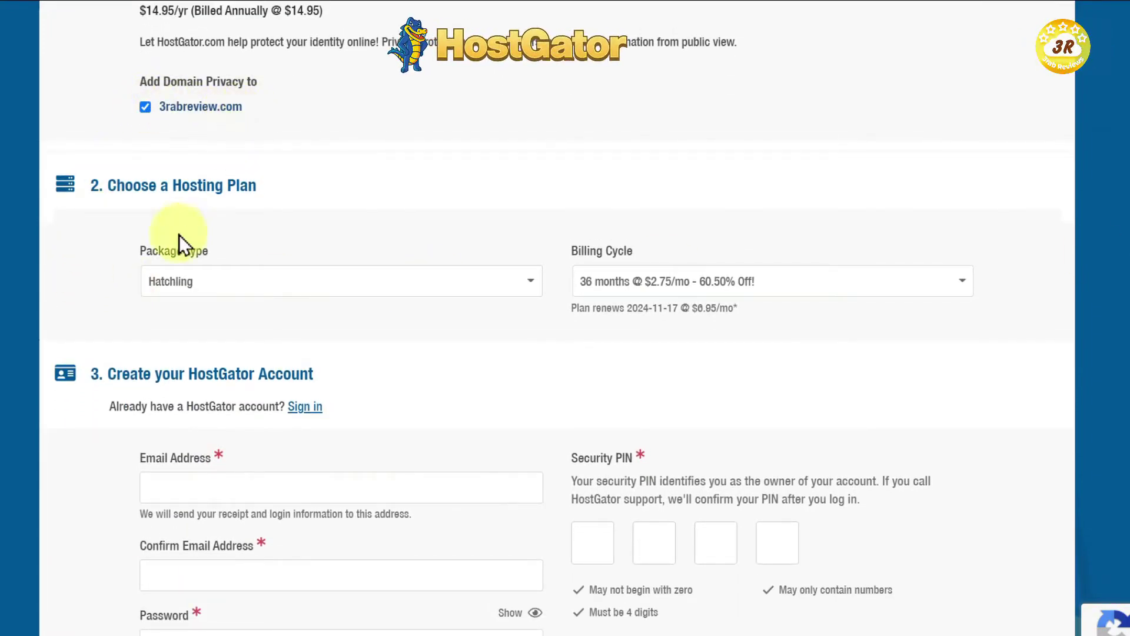
left_click(271, 282)
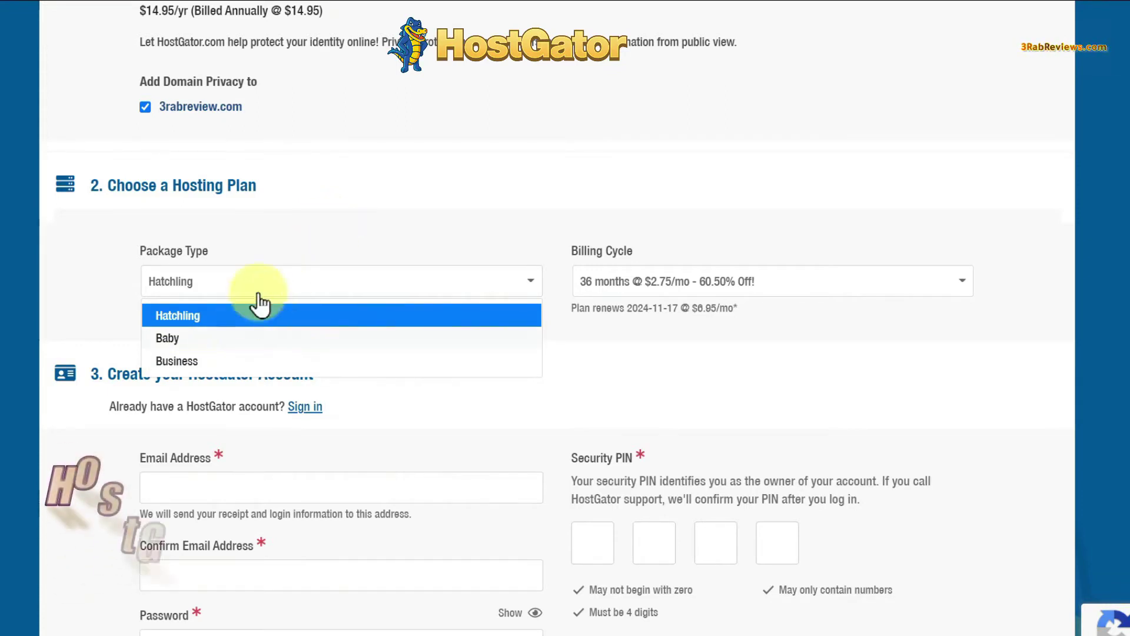
left_click(303, 208)
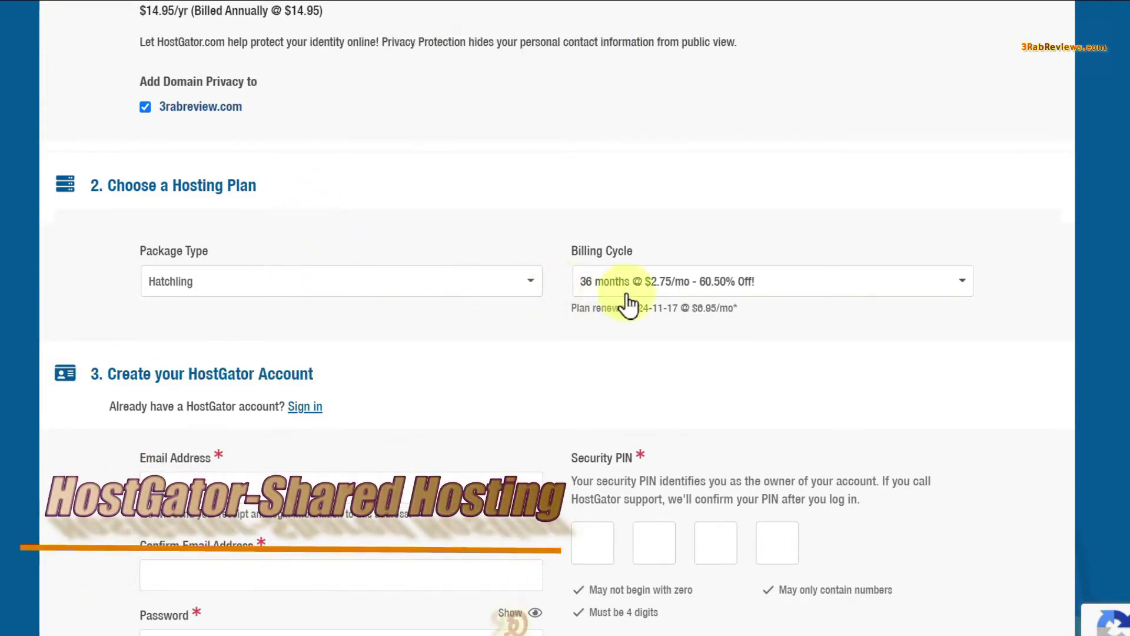
left_click(665, 288)
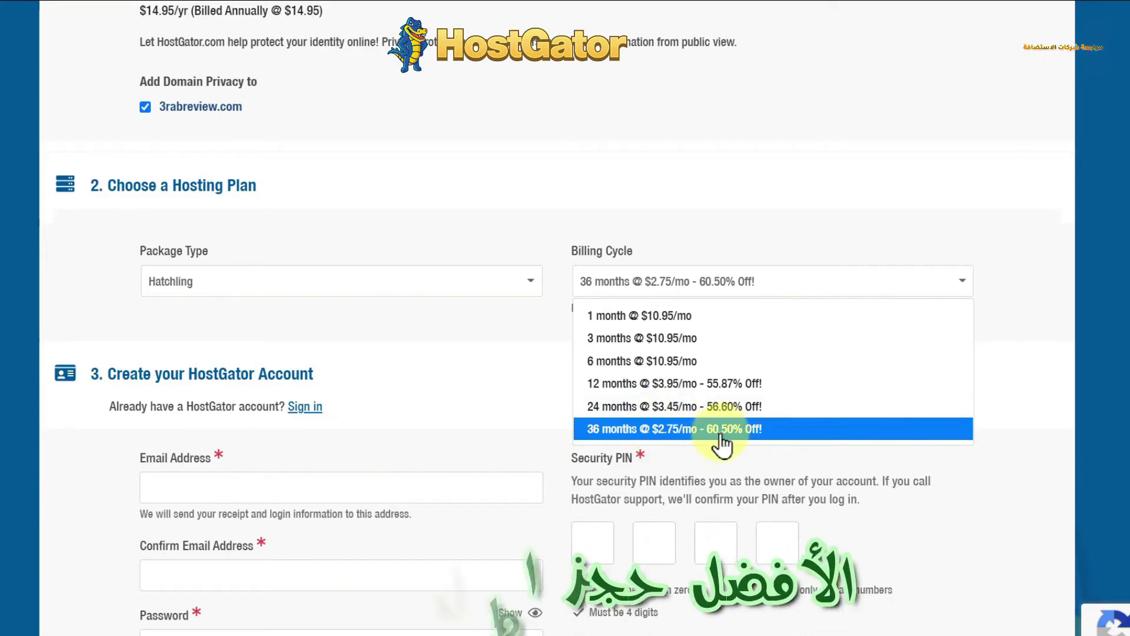
left_click(662, 407)
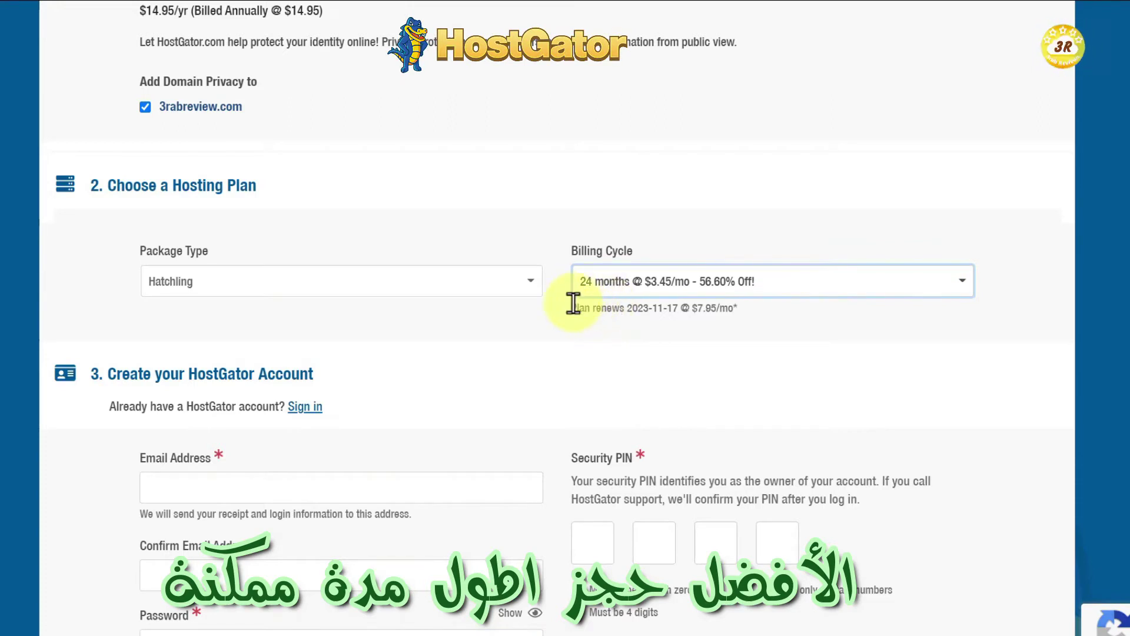
Check the renewal price and renewal date given under the selected billing cycle.
left_click_drag(738, 308, 698, 311)
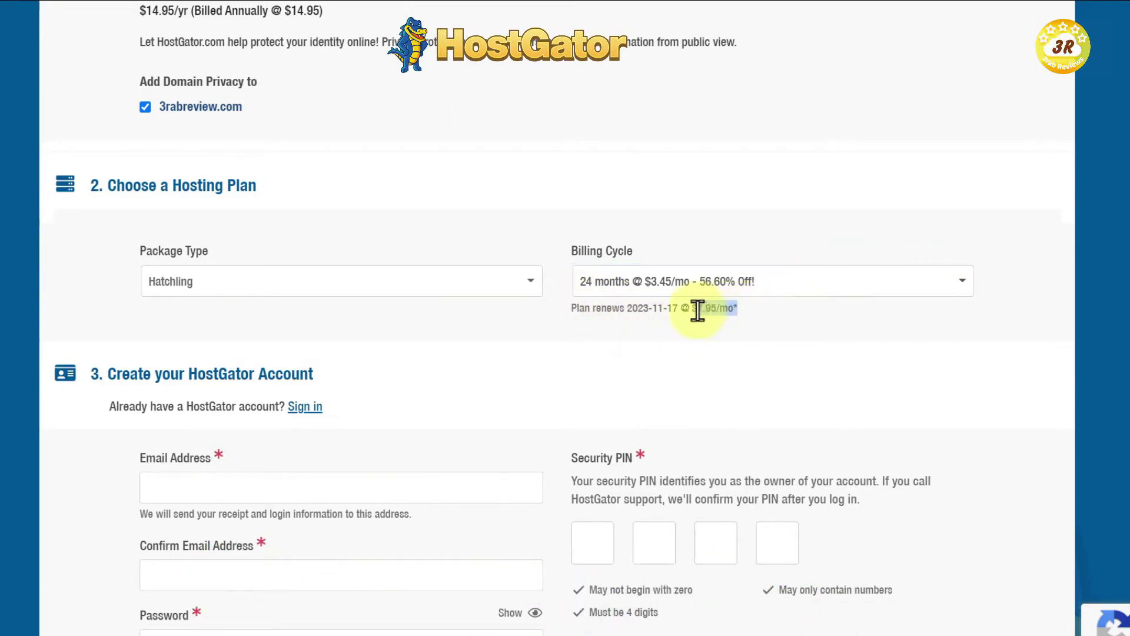
left_click(755, 309)
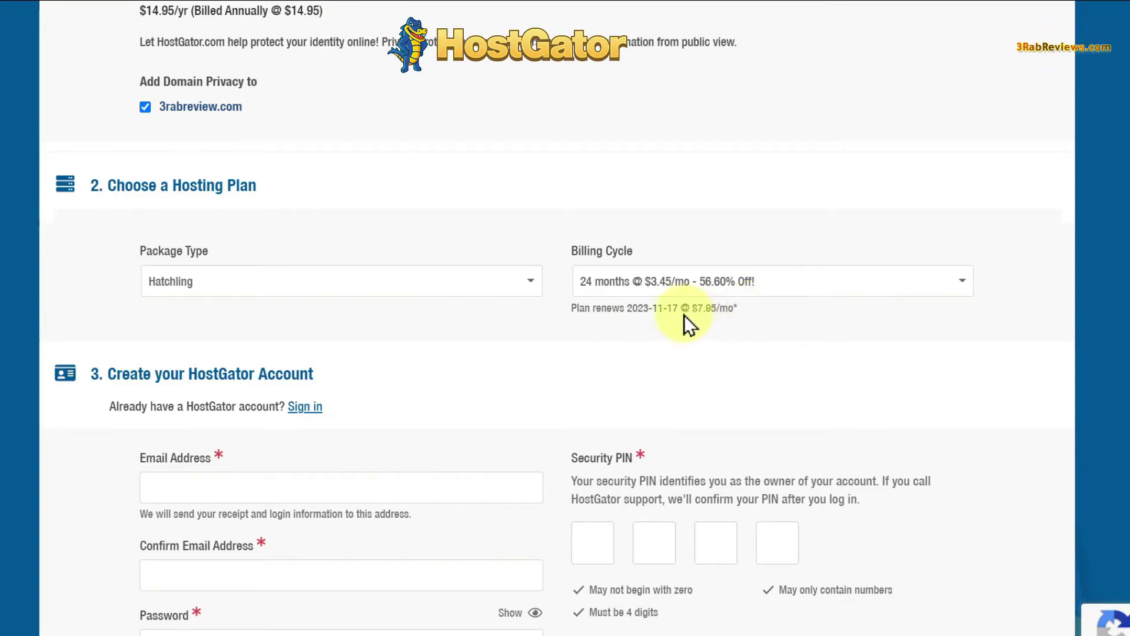
left_click_drag(677, 308, 633, 309)
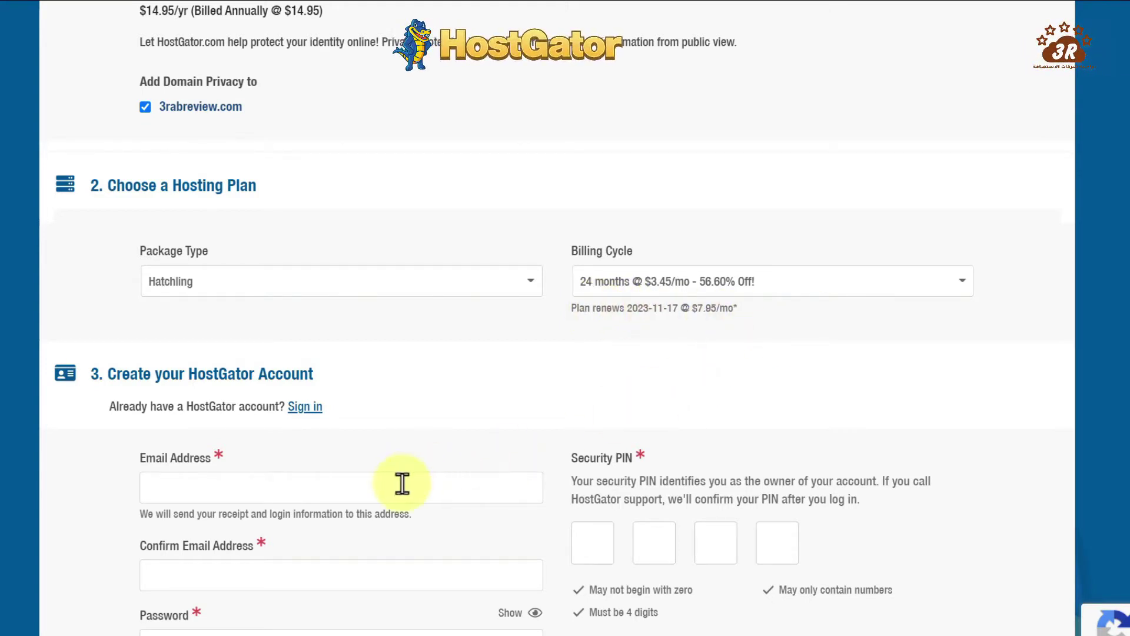
Review the account creation fields for the email address, its confirmation, the password and the security PIN.
scroll(1126, 238, "down", 3)
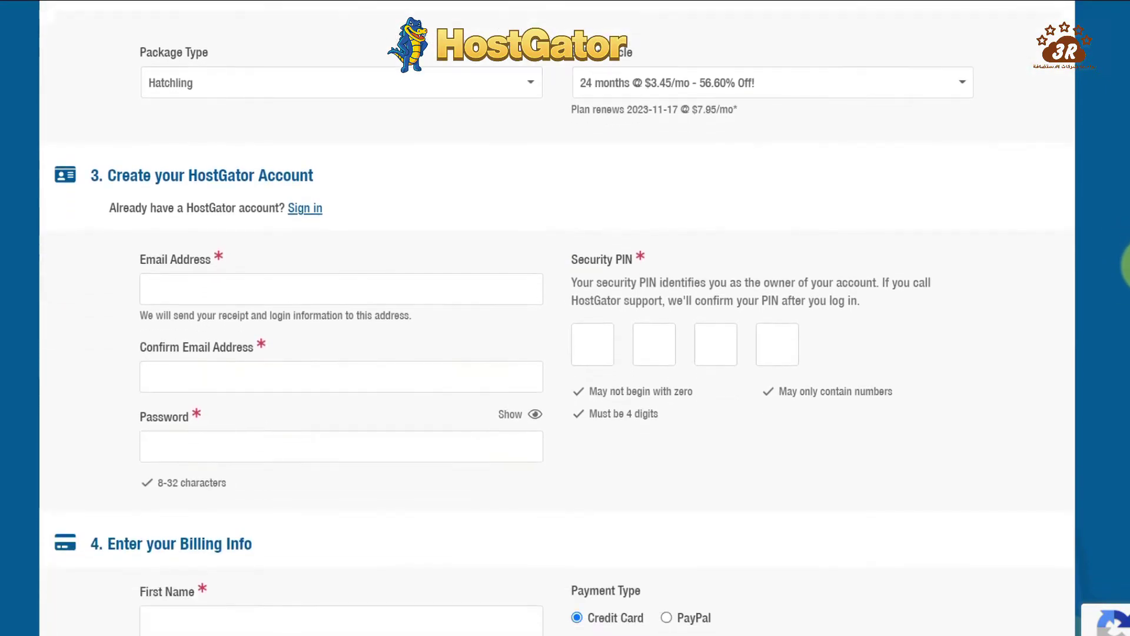
left_click(161, 285)
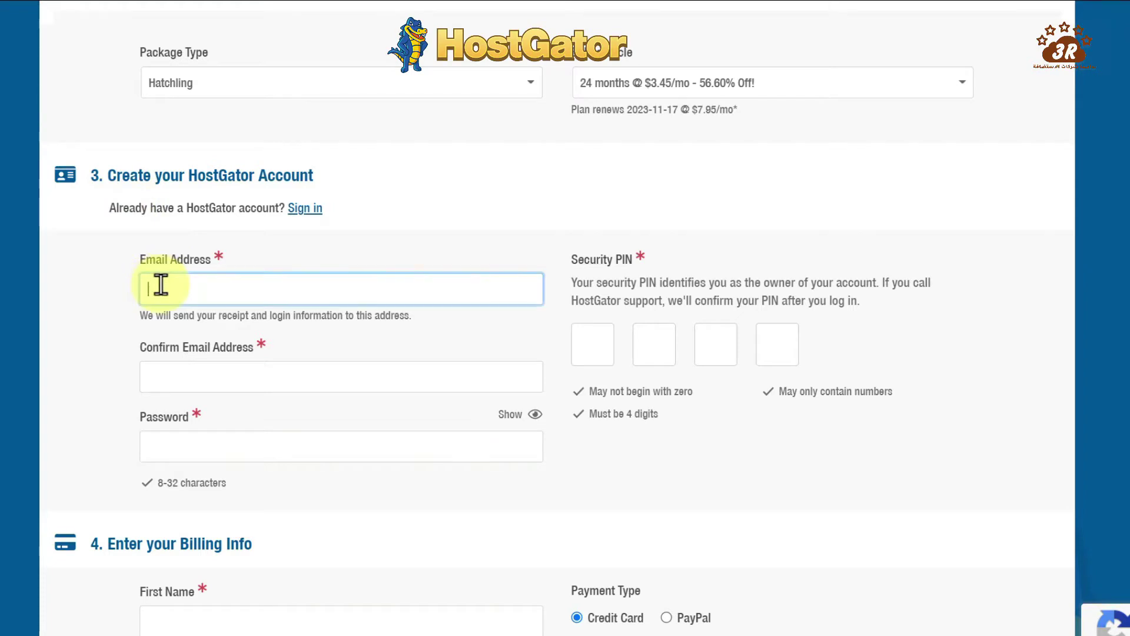
left_click(197, 371)
left_click(196, 434)
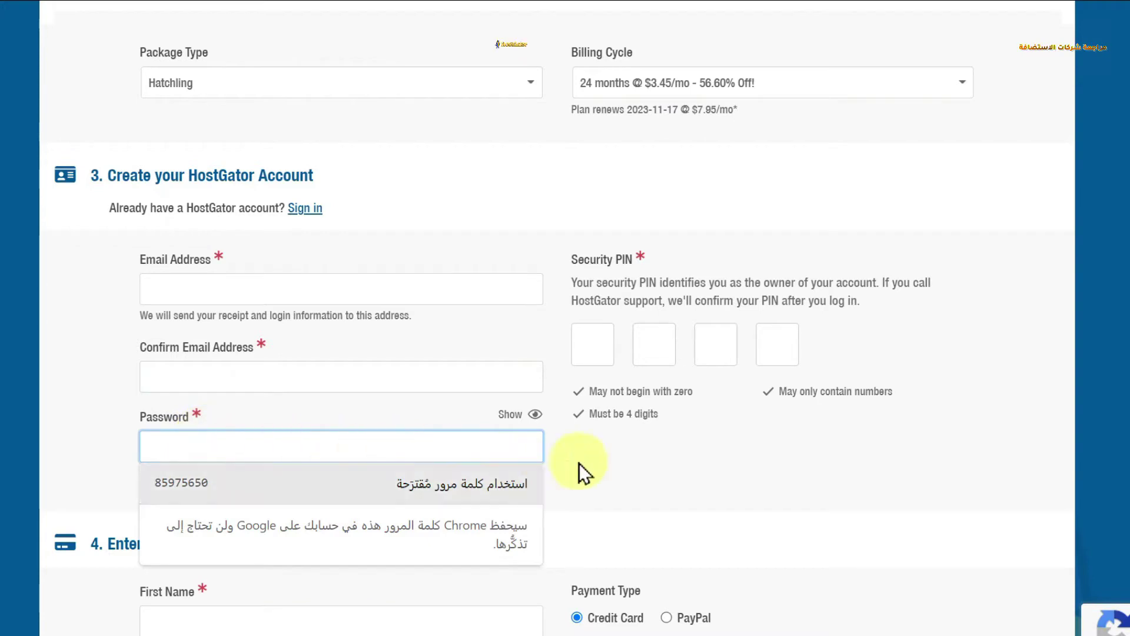
left_click(668, 480)
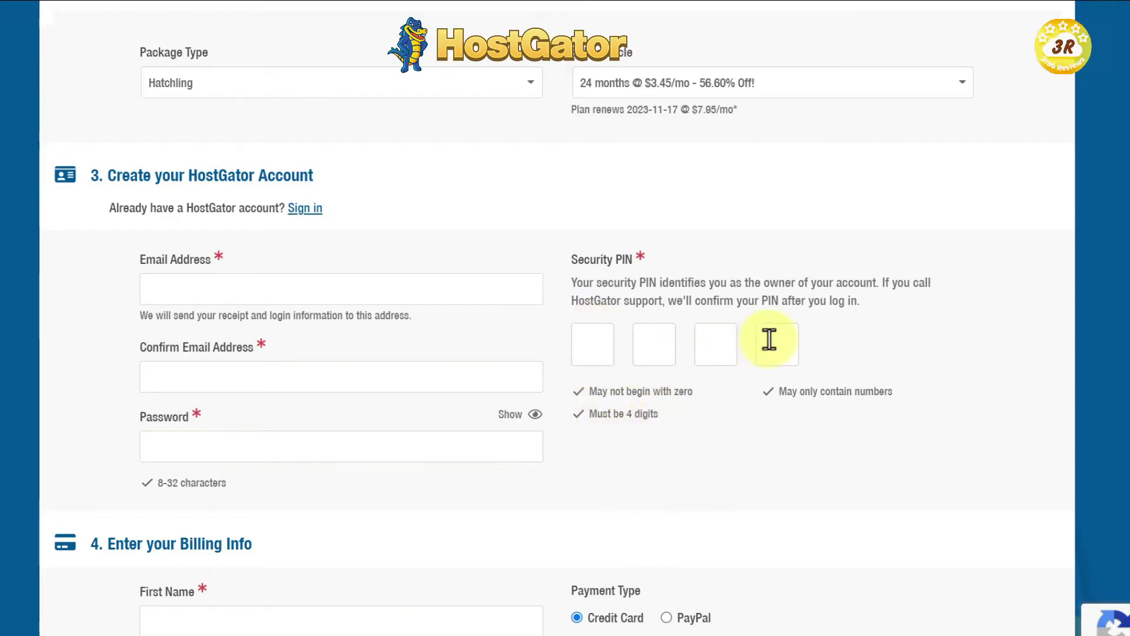
left_click_drag(565, 259, 629, 258)
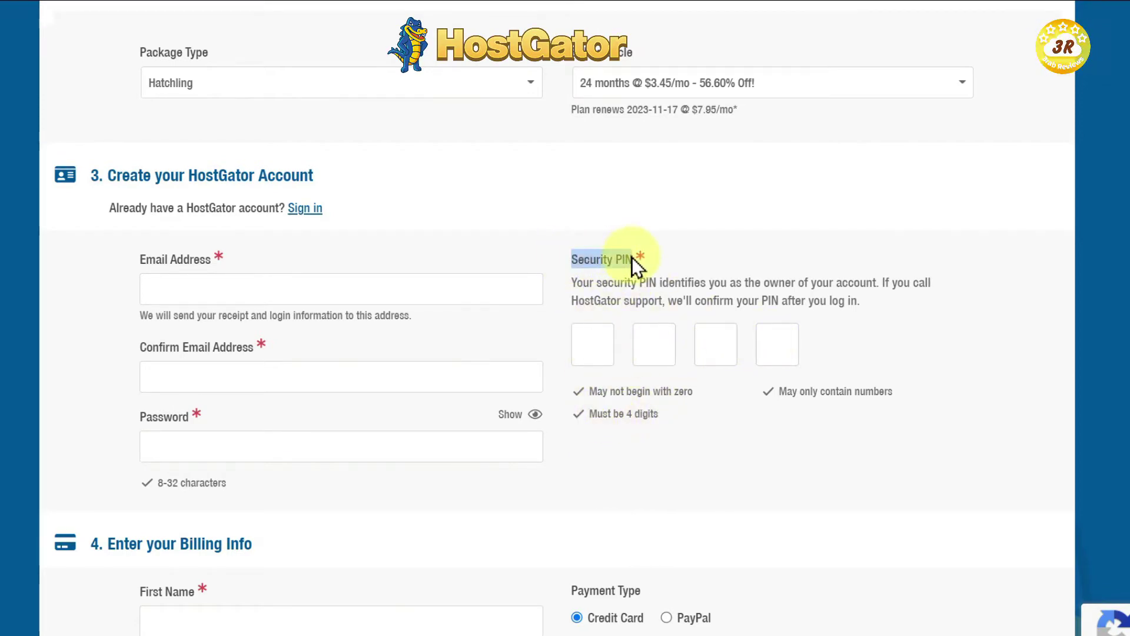
left_click(602, 262)
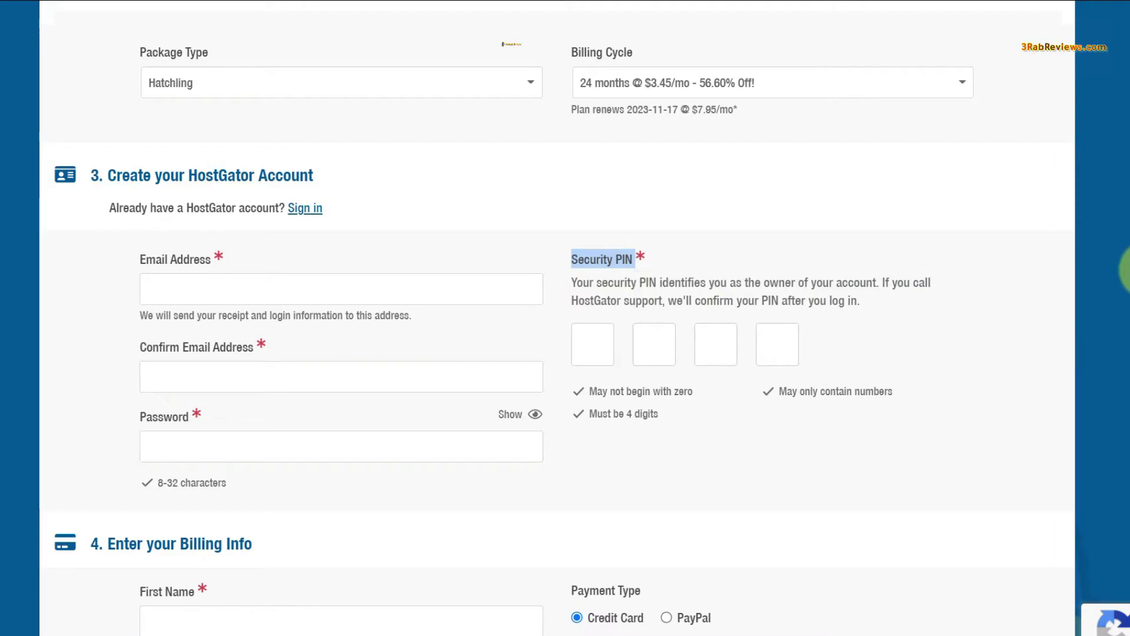
Review the billing info fields for the customer's name, company, phone number, address and country.
scroll(565, 318, "down", 6)
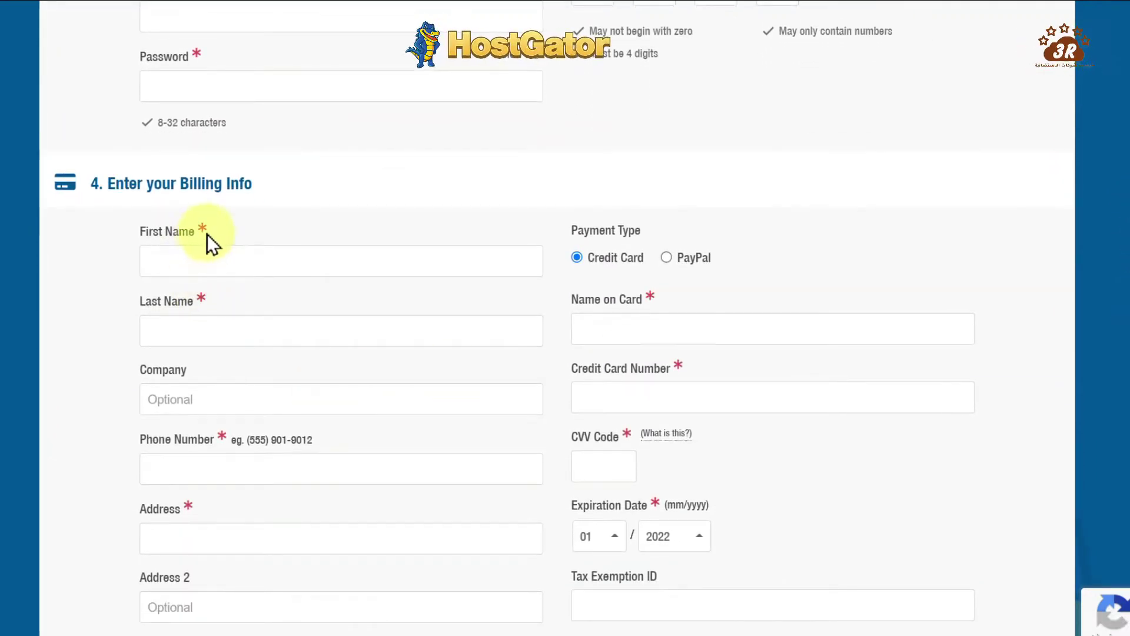
left_click_drag(189, 231, 139, 231)
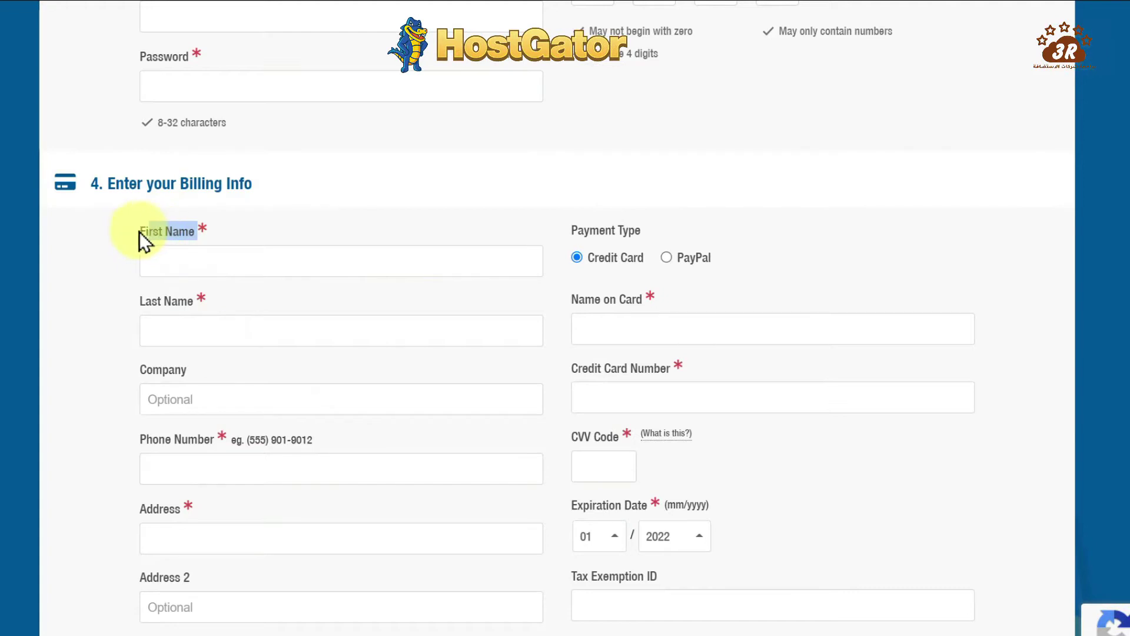
left_click(170, 272)
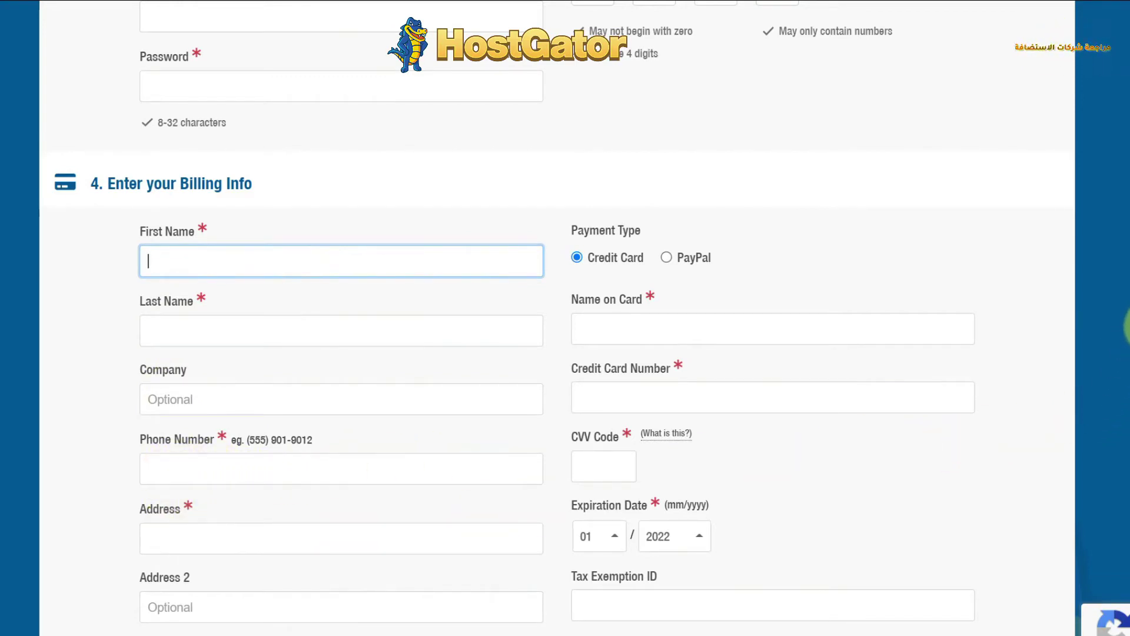
scroll(565, 317, "down", 3)
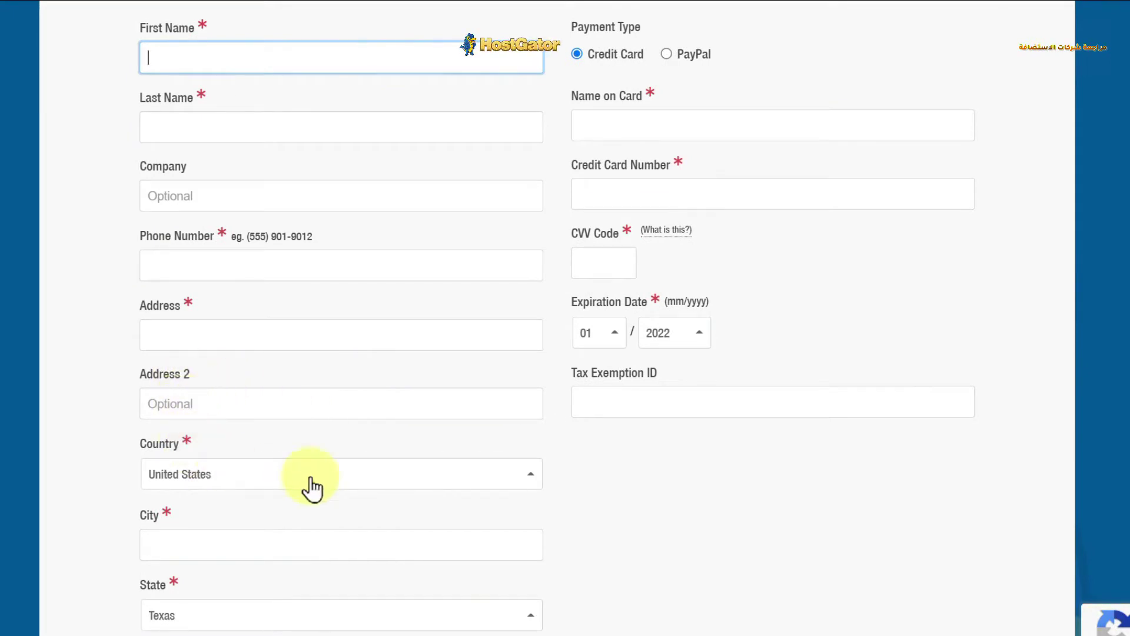
scroll(565, 318, "down", 3)
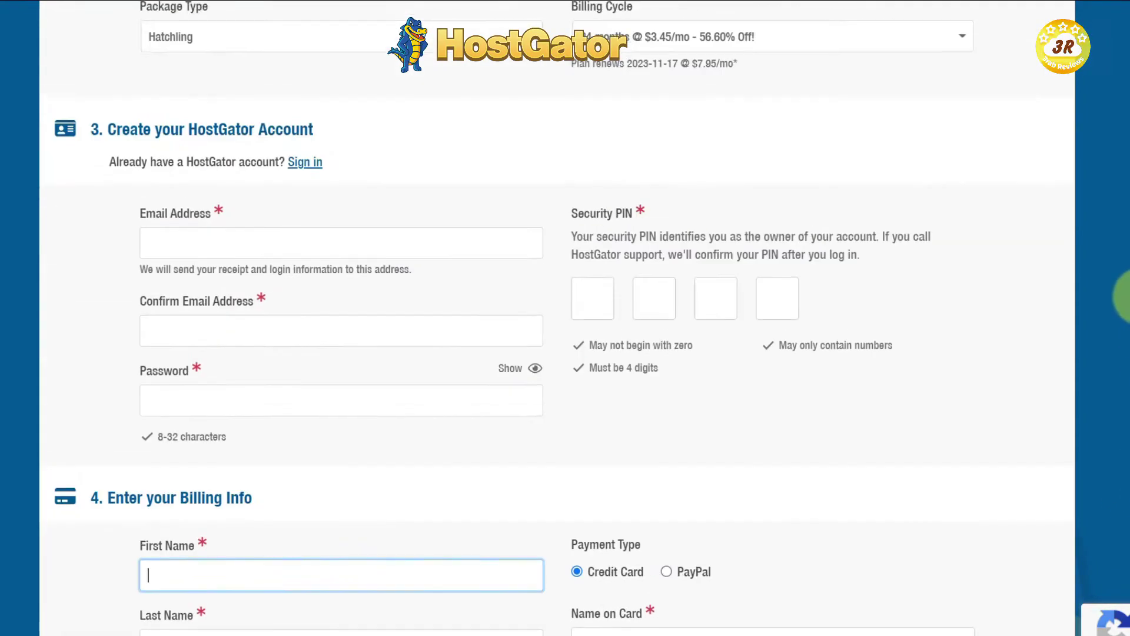
scroll(1024, 371, "down", 6)
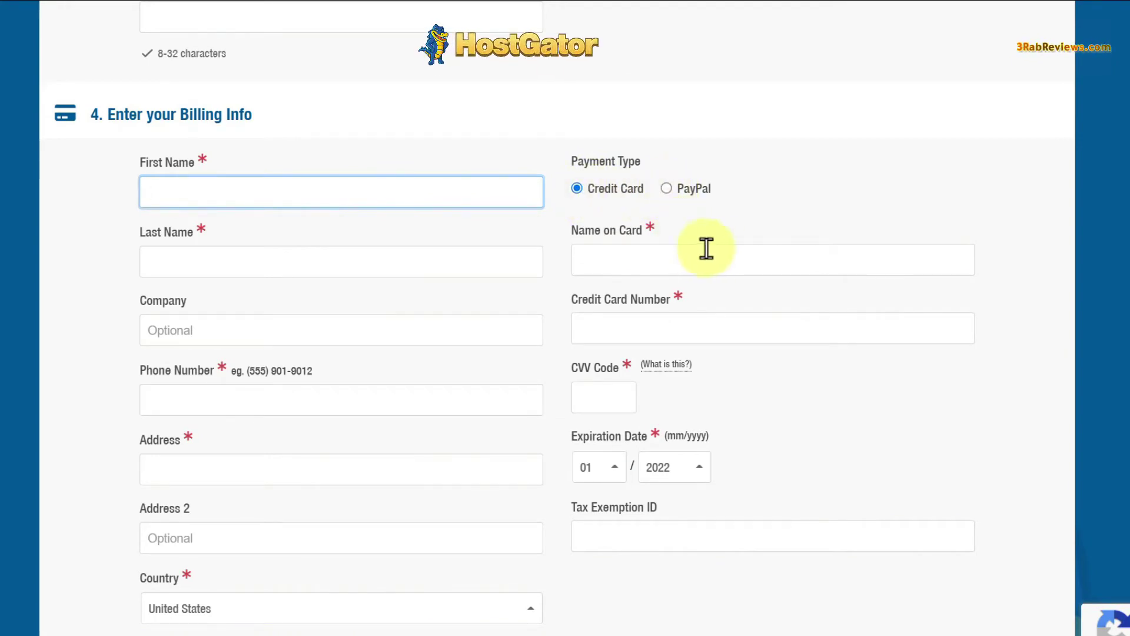
Go through the credit card payment fields: name on card, card number, CVV code, expiration date and tax exemption ID.
left_click(588, 259)
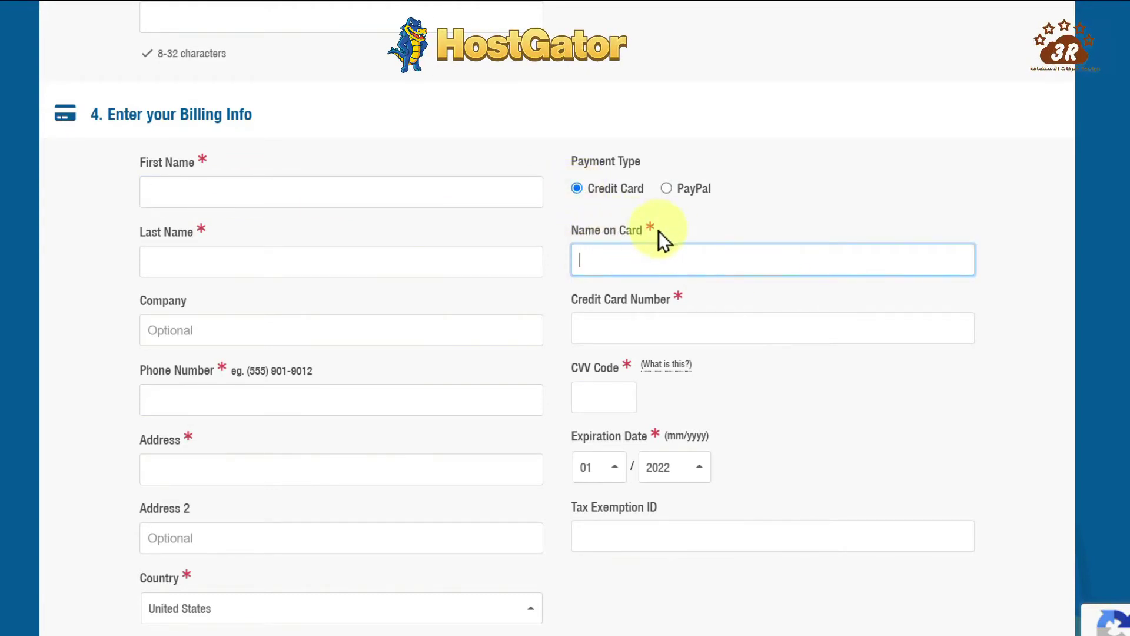
left_click(664, 327)
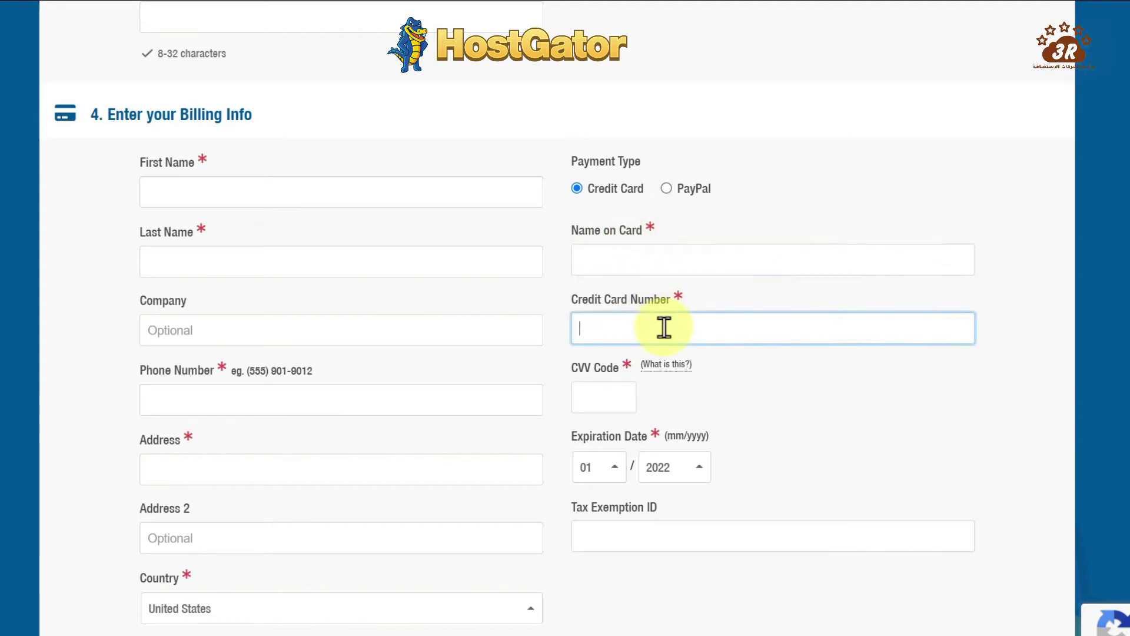
left_click(613, 394)
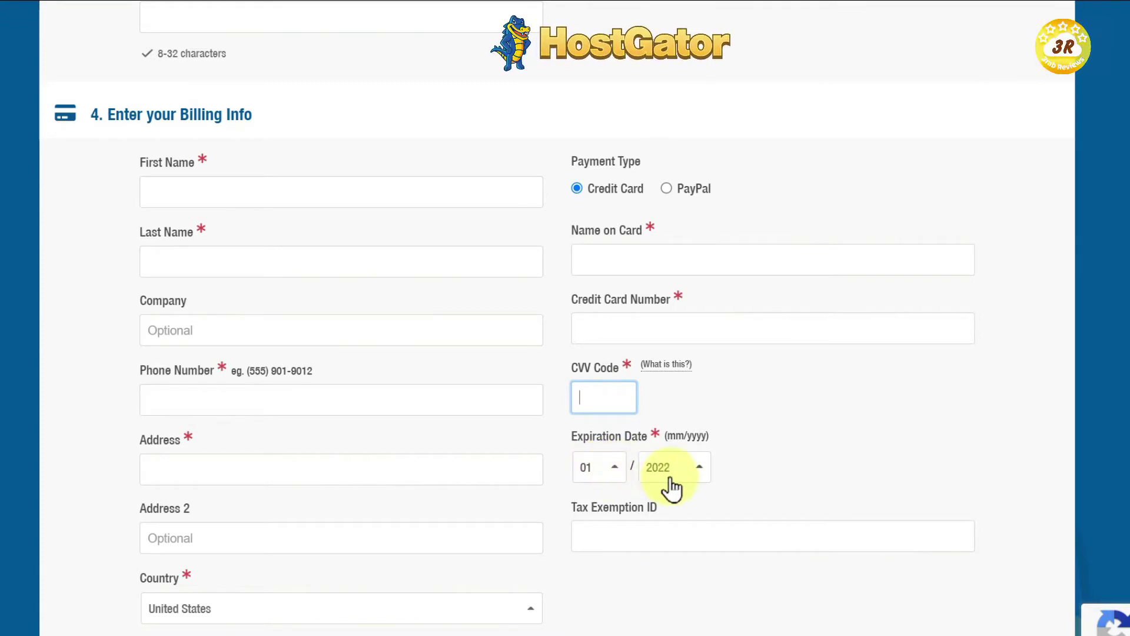
left_click(600, 532)
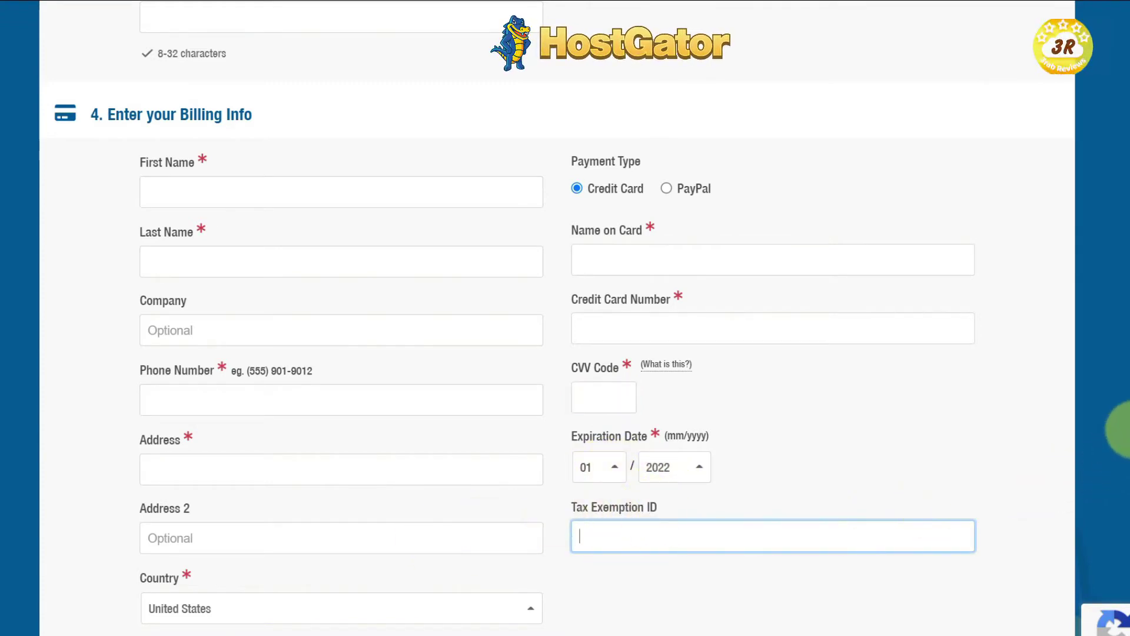
scroll(565, 318, "down", 10)
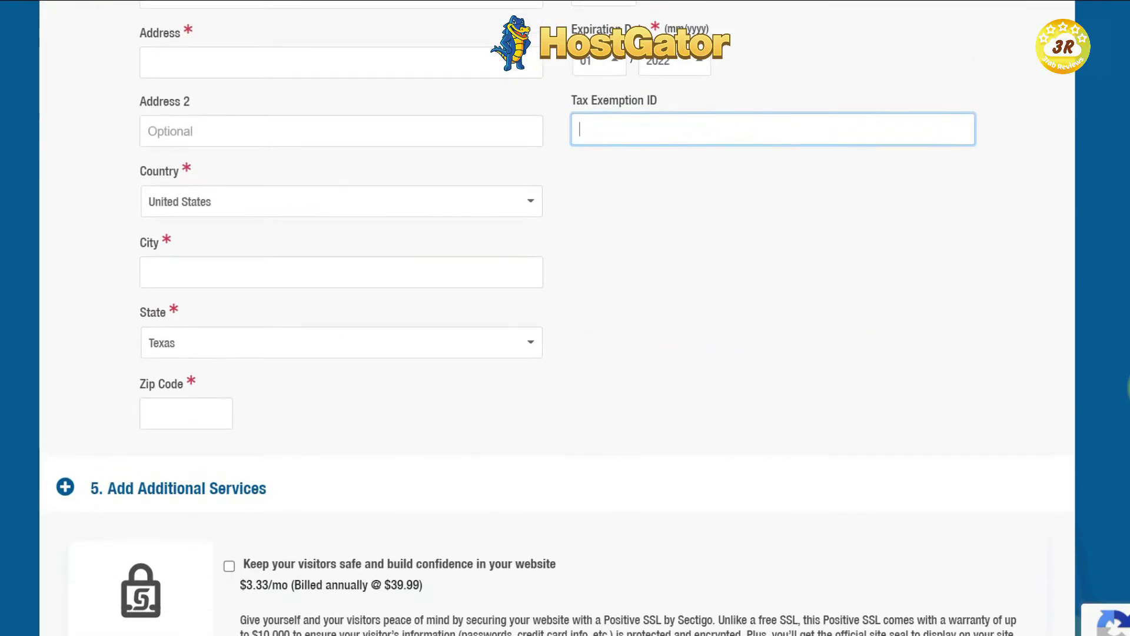
Review the optional paid services: SSL Certificate, SiteLock Essentials, Professional Email, Site Backup and HostGator SEO Tools.
scroll(488, 412, "down", 4)
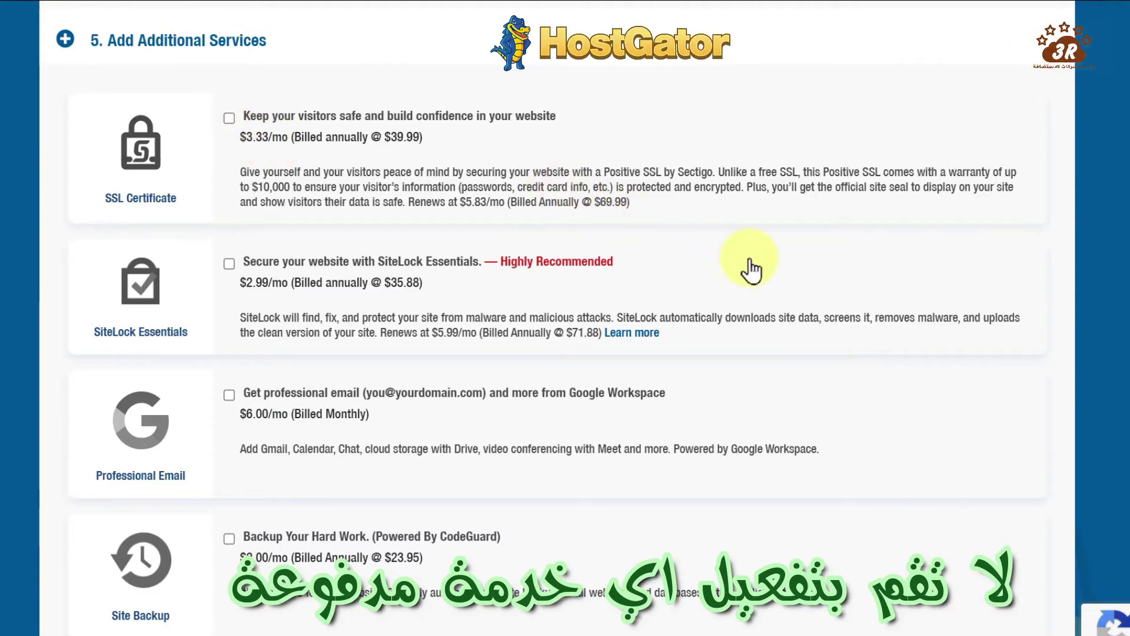
scroll(947, 359, "down", 3)
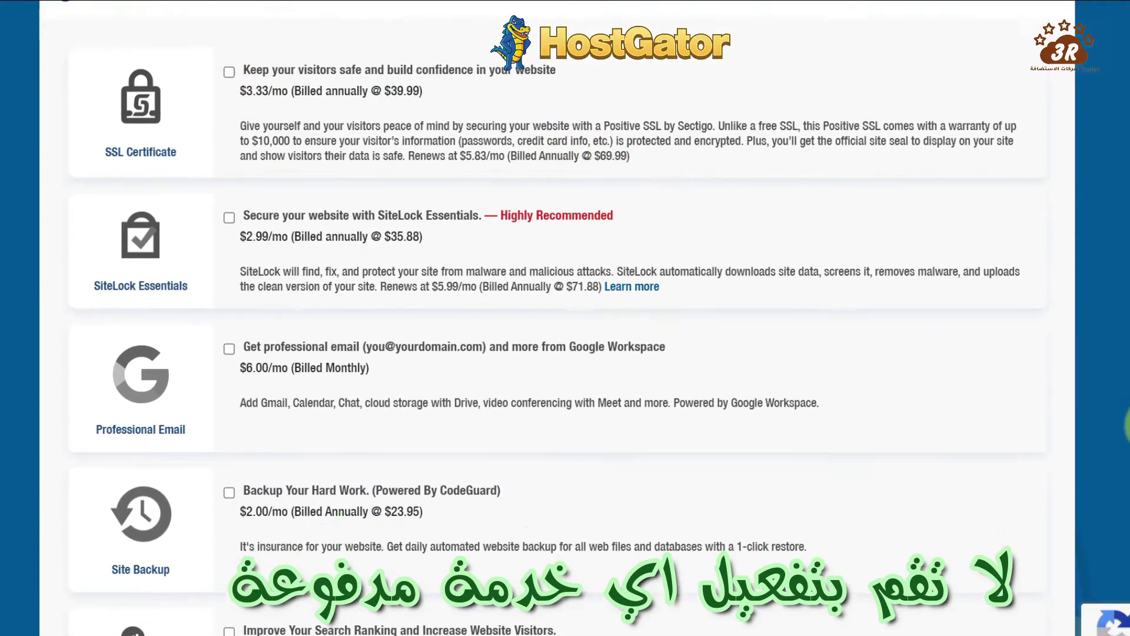
scroll(565, 327, "down", 2)
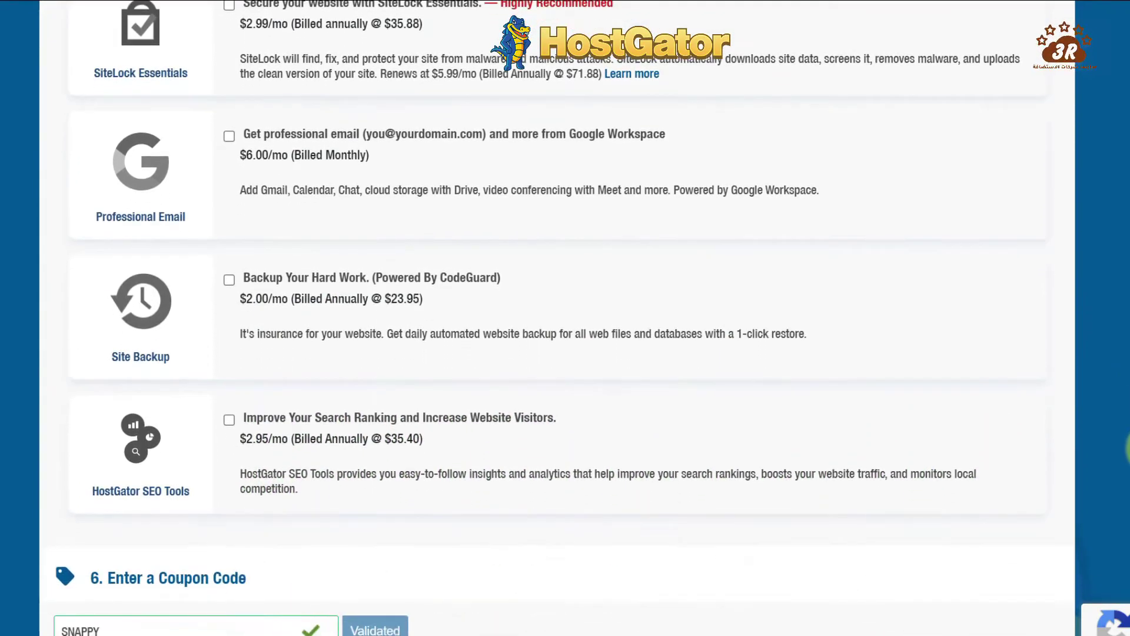
scroll(565, 328, "up", 4)
scroll(565, 318, "up", 3)
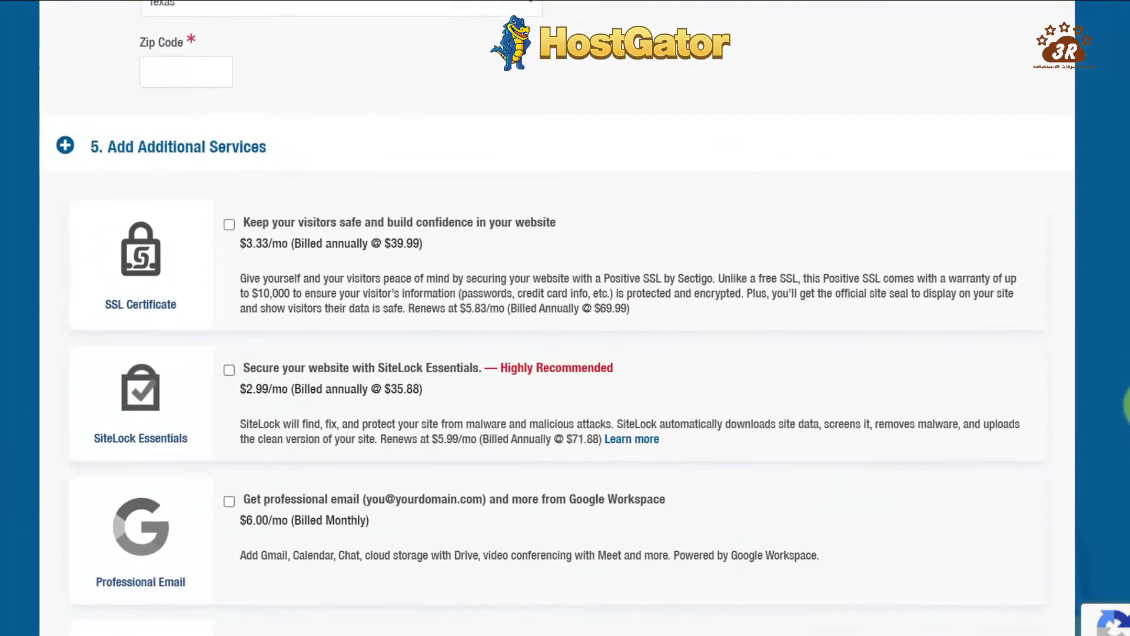
Check the coupon code and the order details, from the domain, hosting and addon charges to the discount, tax and amount due.
scroll(565, 318, "down", 6)
scroll(565, 318, "down", 5)
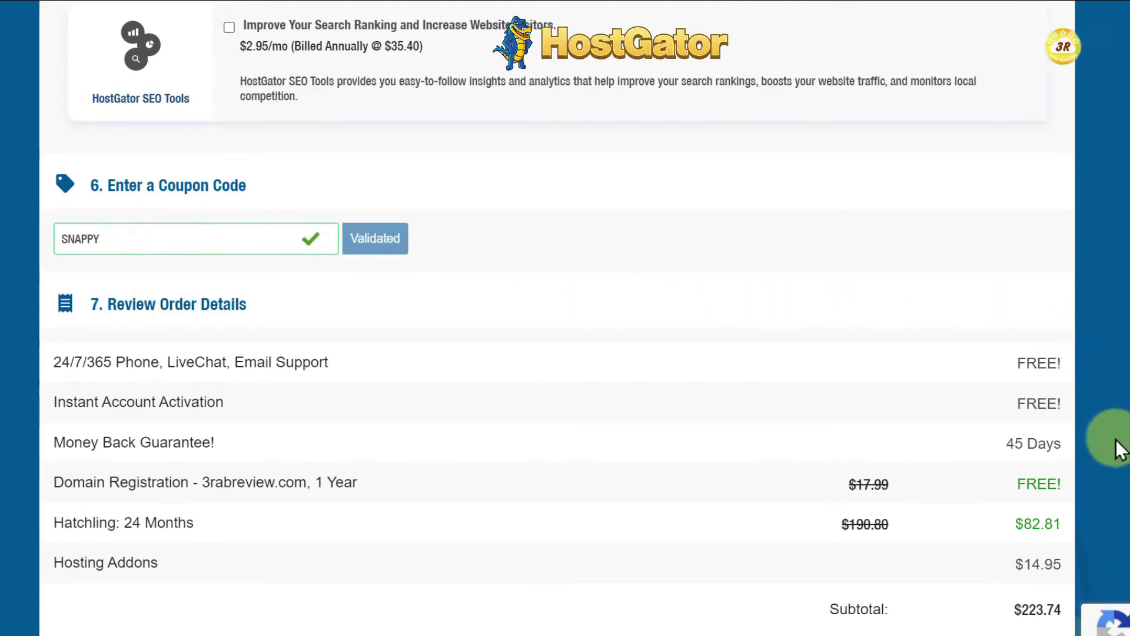
scroll(565, 318, "down", 2)
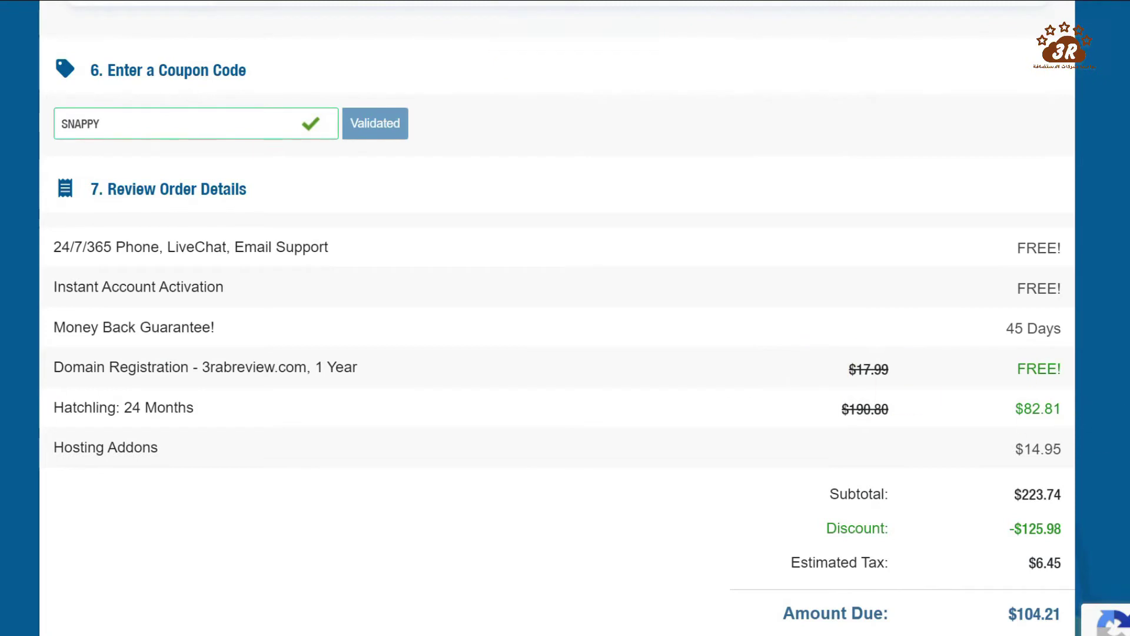
scroll(237, 287, "down", 2)
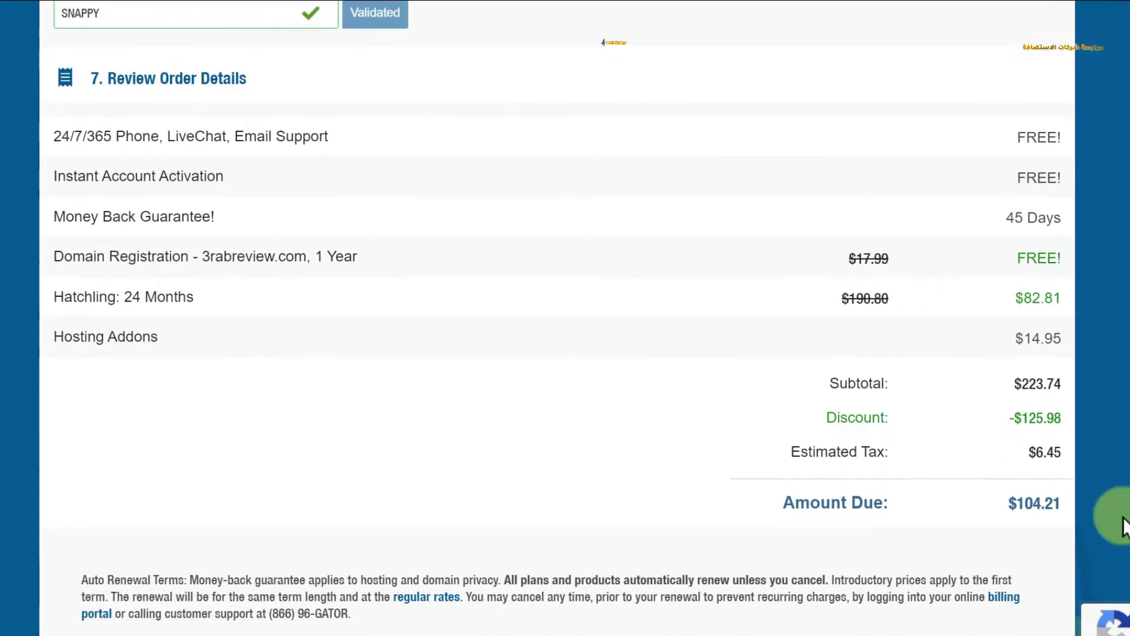
scroll(56, 336, "up", 3)
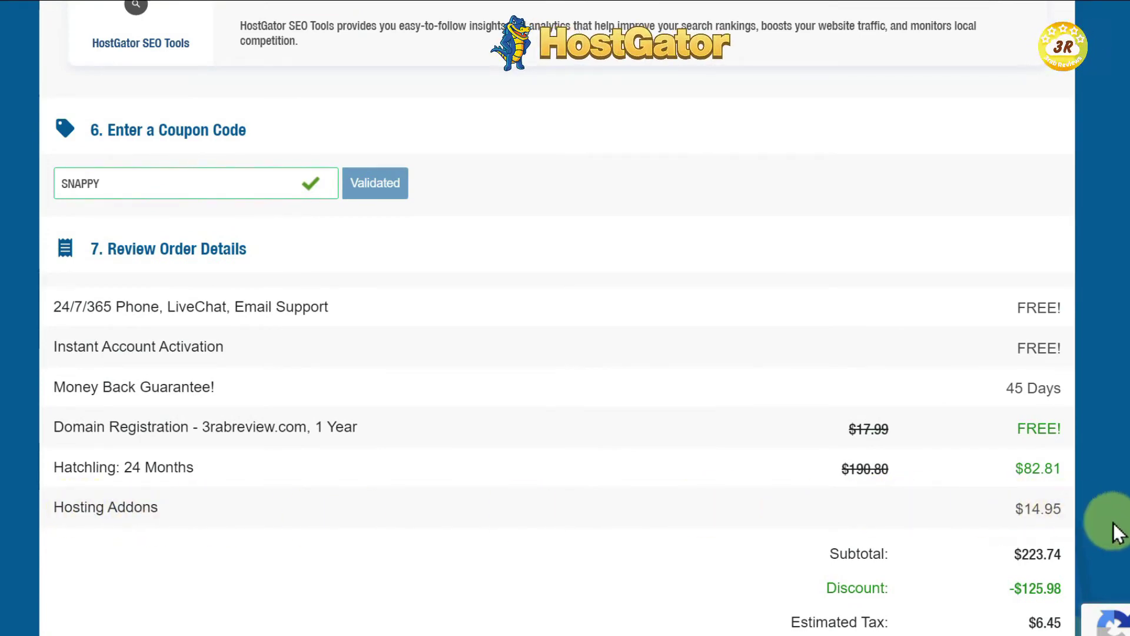
scroll(222, 507, "up", 8)
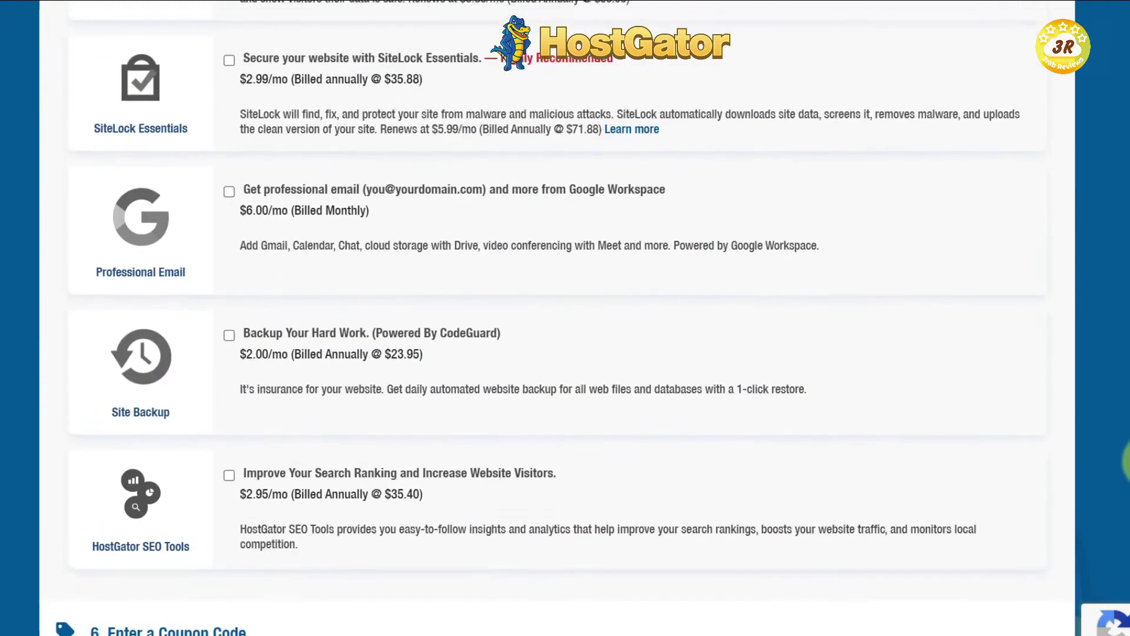